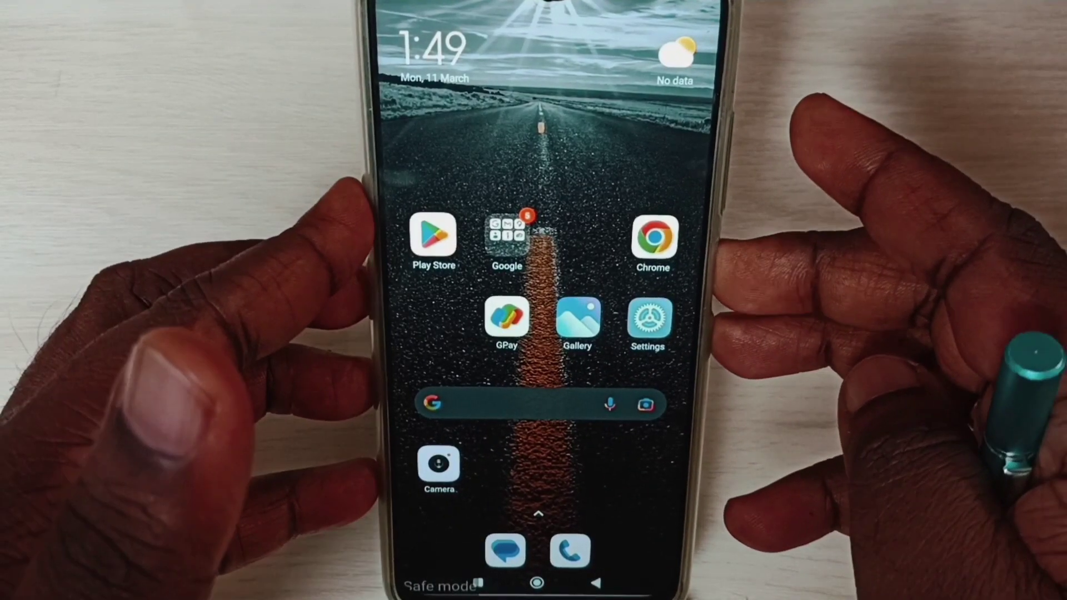
# Restart from the power menu, then show Manage apps scrolled down to Firefox
pyautogui.press('XF86PowerOff')
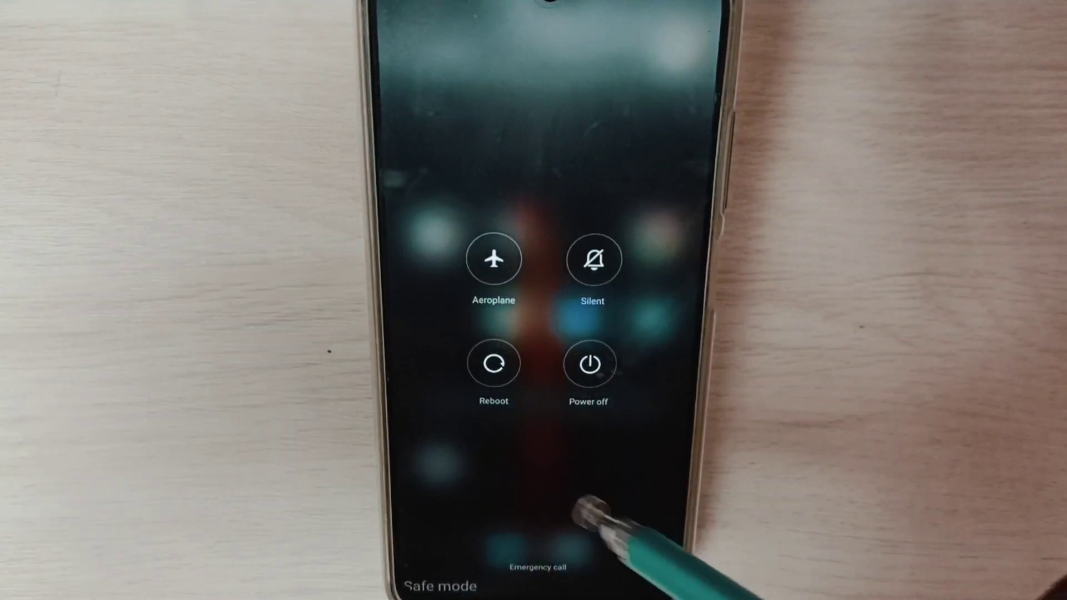
pyautogui.click(494, 364)
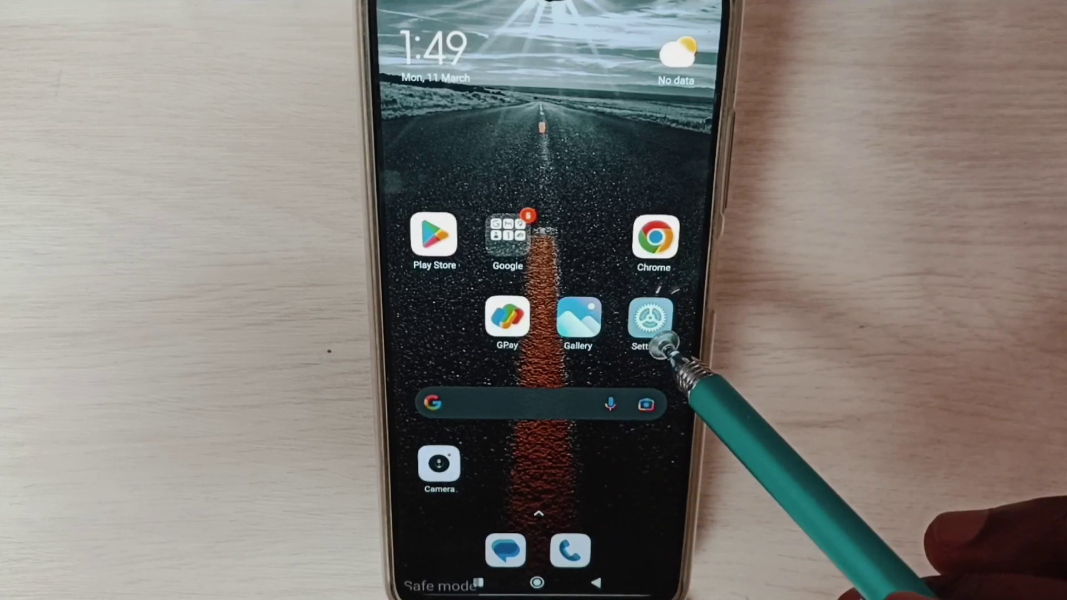
pyautogui.click(651, 325)
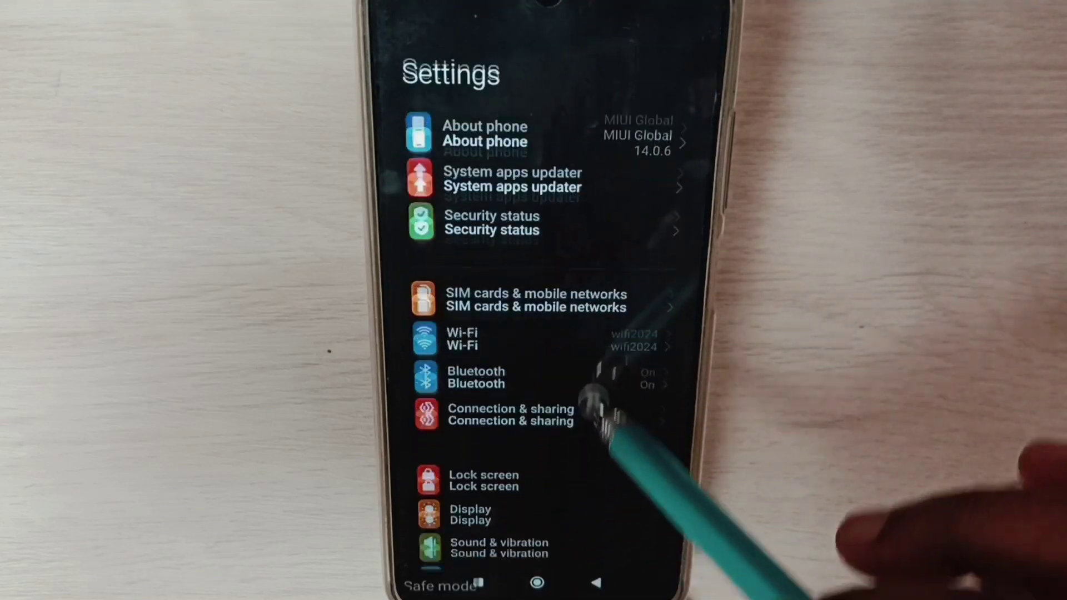
pyautogui.moveTo(609, 406); pyautogui.dragTo(601, 175)
pyautogui.moveTo(579, 425); pyautogui.dragTo(596, 147)
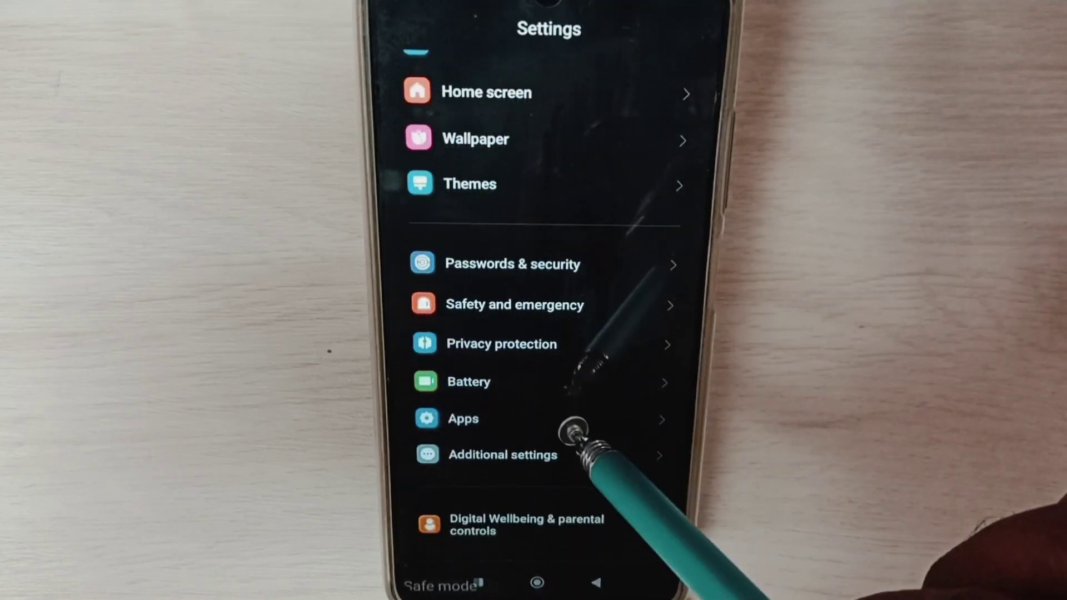
pyautogui.click(590, 418)
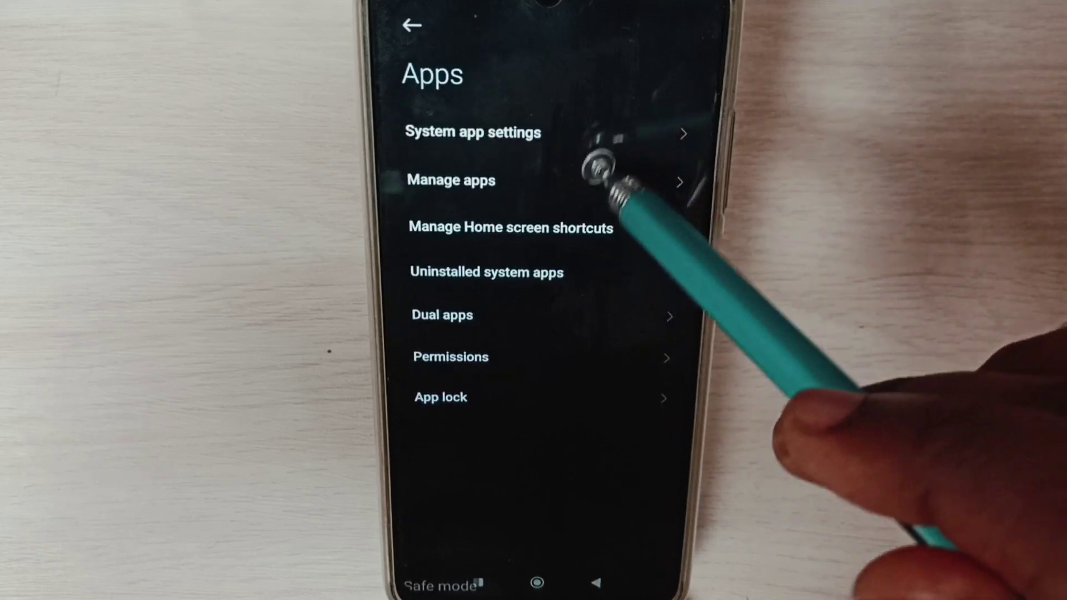
pyautogui.click(596, 177)
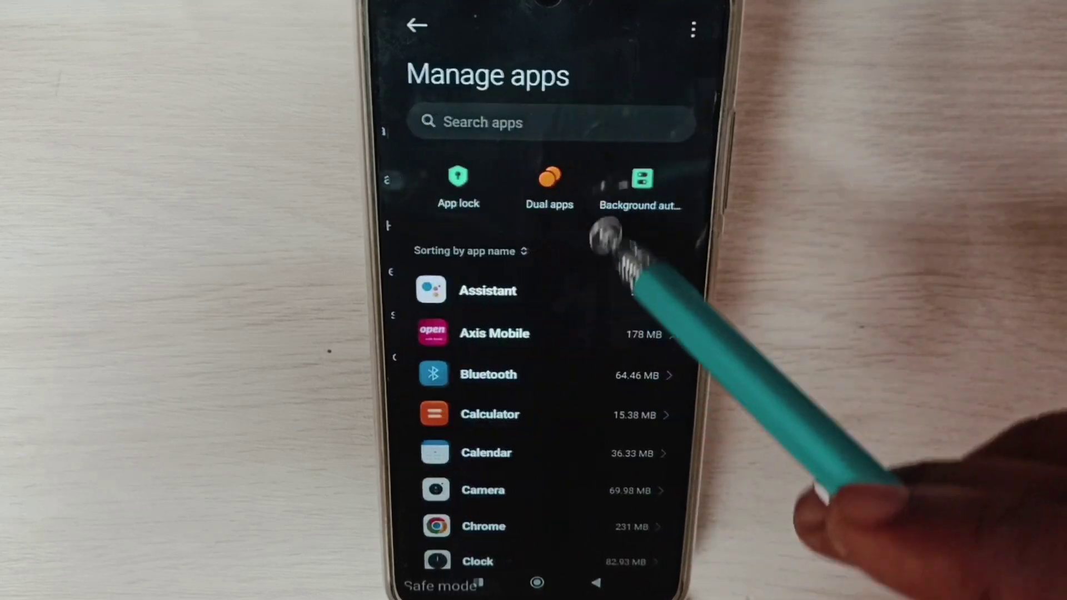
pyautogui.moveTo(579, 512); pyautogui.dragTo(572, 246)
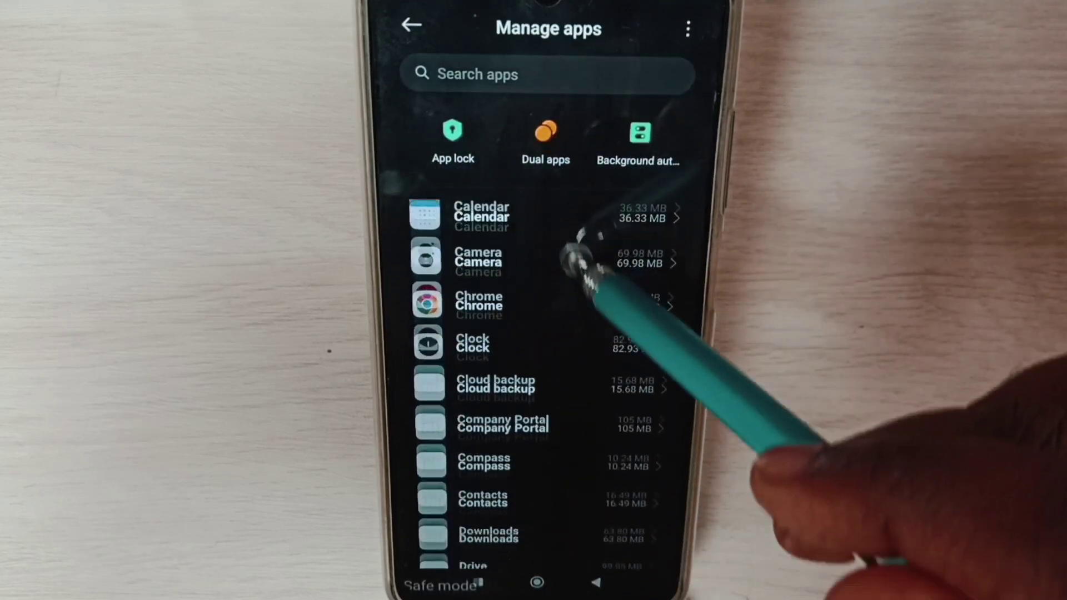
pyautogui.moveTo(552, 536); pyautogui.dragTo(571, 376)
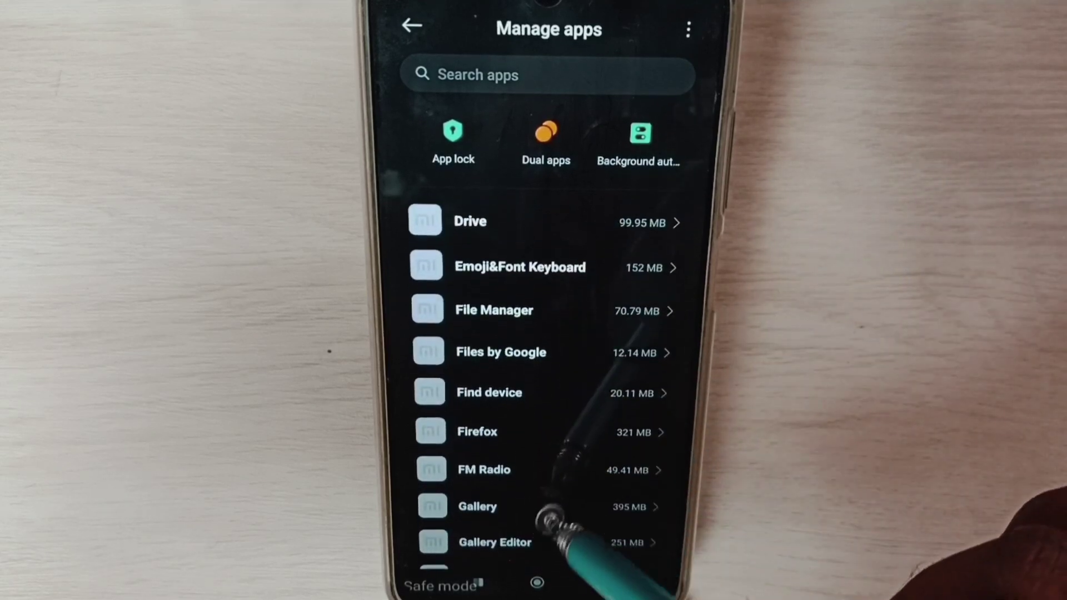
pyautogui.moveTo(553, 512); pyautogui.dragTo(572, 283)
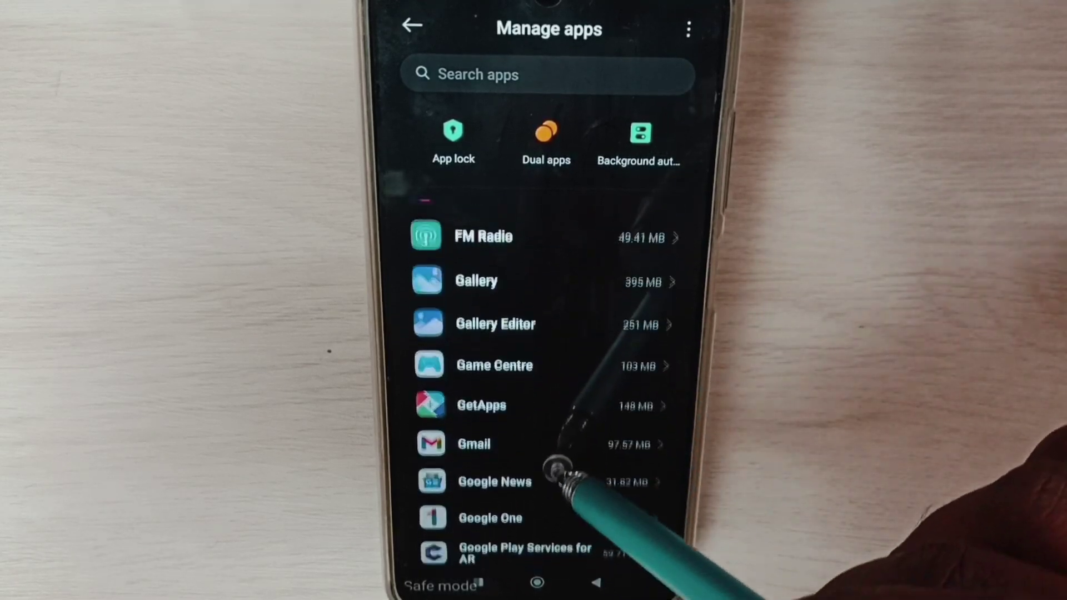
pyautogui.moveTo(553, 465); pyautogui.dragTo(543, 543)
pyautogui.moveTo(546, 430); pyautogui.dragTo(543, 513)
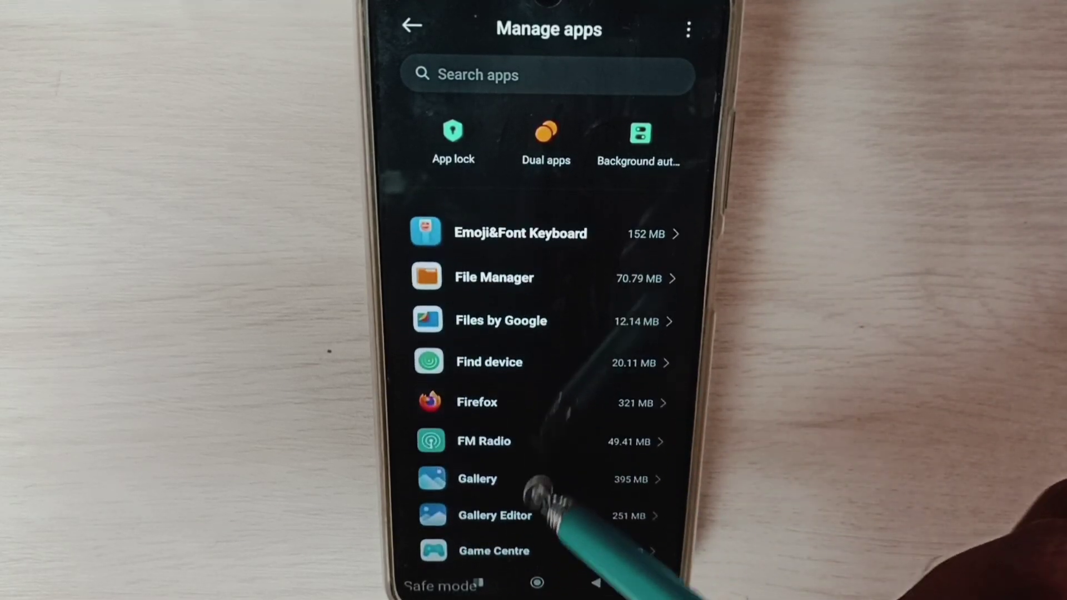
# Uninstall Firefox from its app details page
pyautogui.click(545, 413)
pyautogui.click(536, 557)
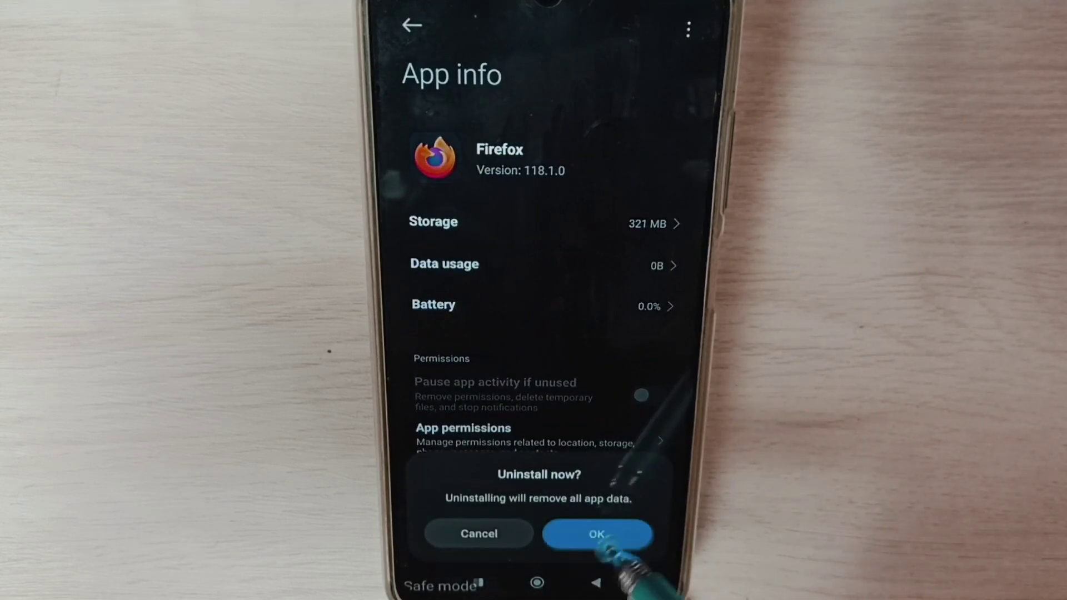
pyautogui.click(596, 582)
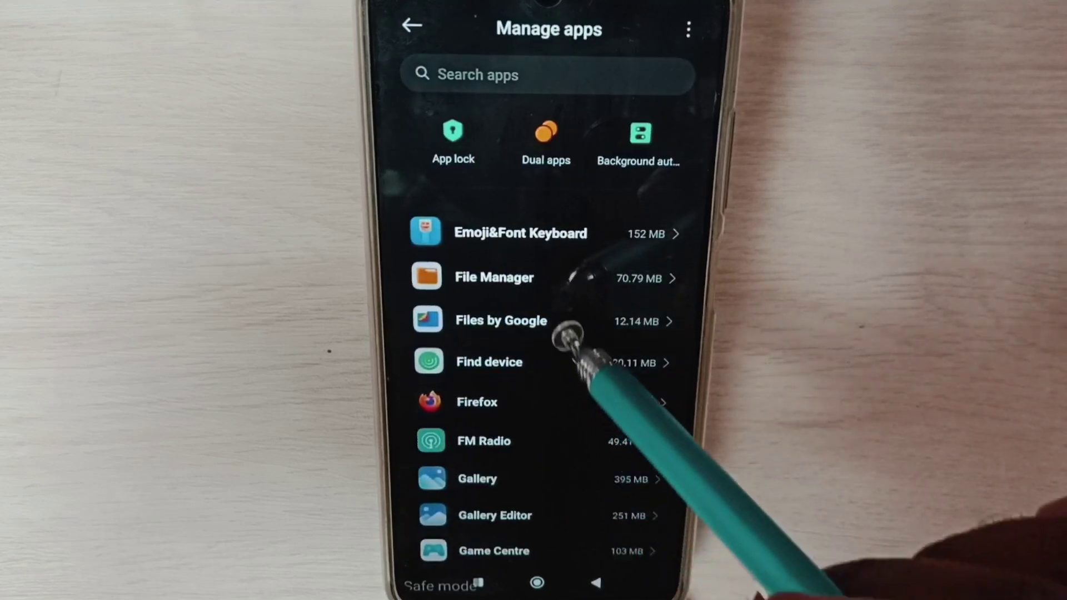
# Uninstall Files by Google, then back out of Settings to the home screen
pyautogui.click(543, 329)
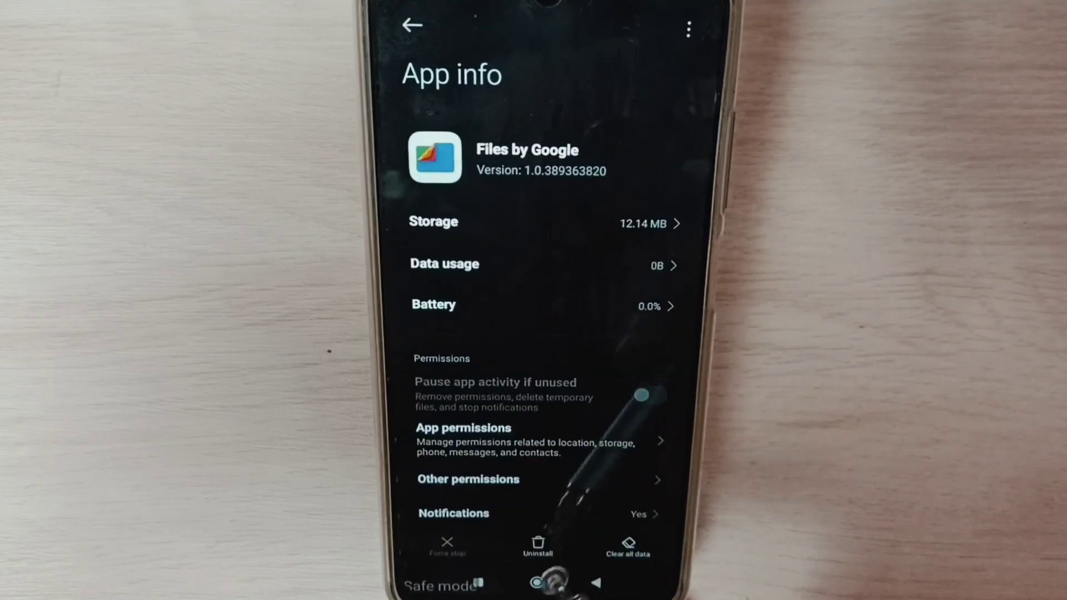
pyautogui.click(538, 551)
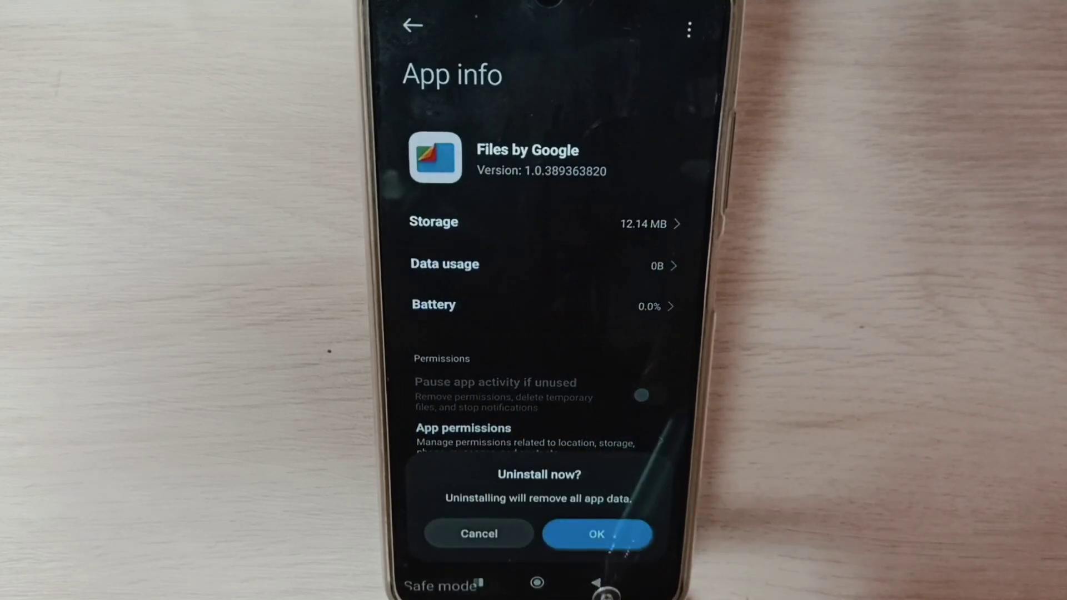
pyautogui.click(595, 583)
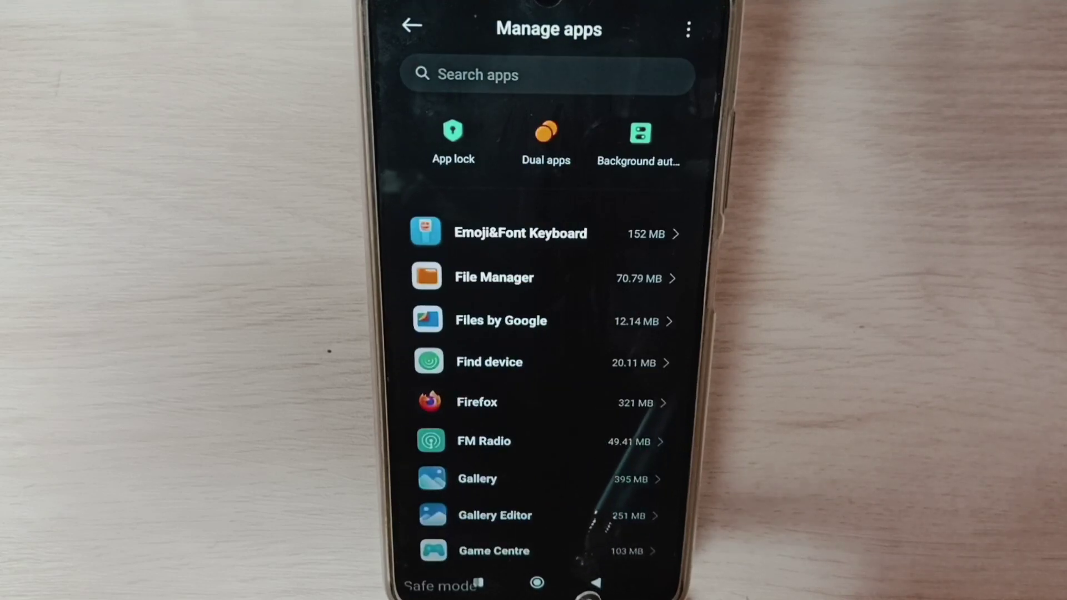
pyautogui.click(596, 583)
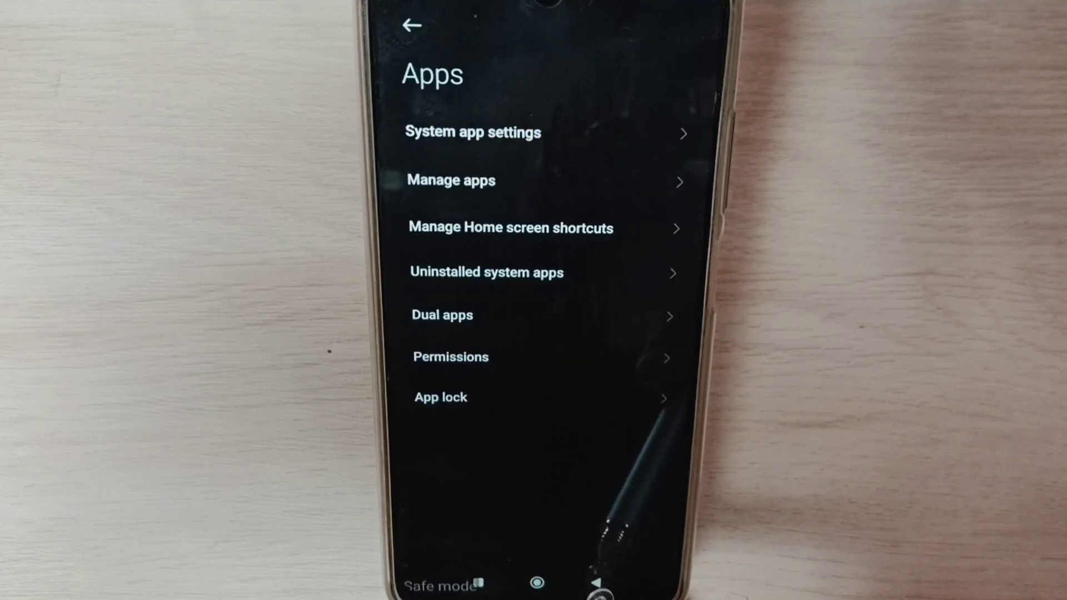
pyautogui.click(596, 583)
pyautogui.click(596, 582)
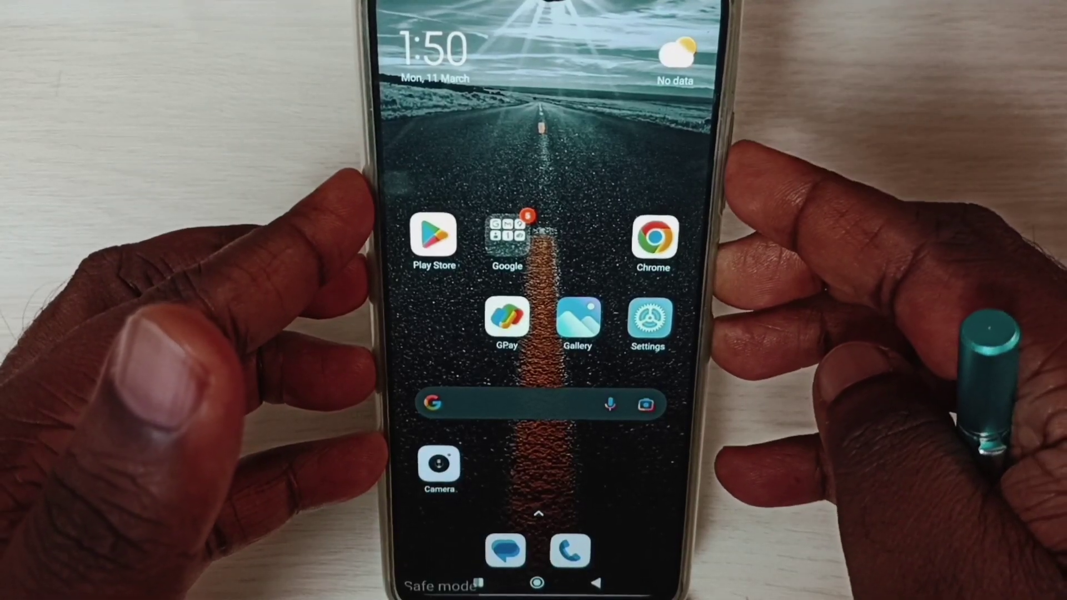
pyautogui.press('XF86PowerOff')
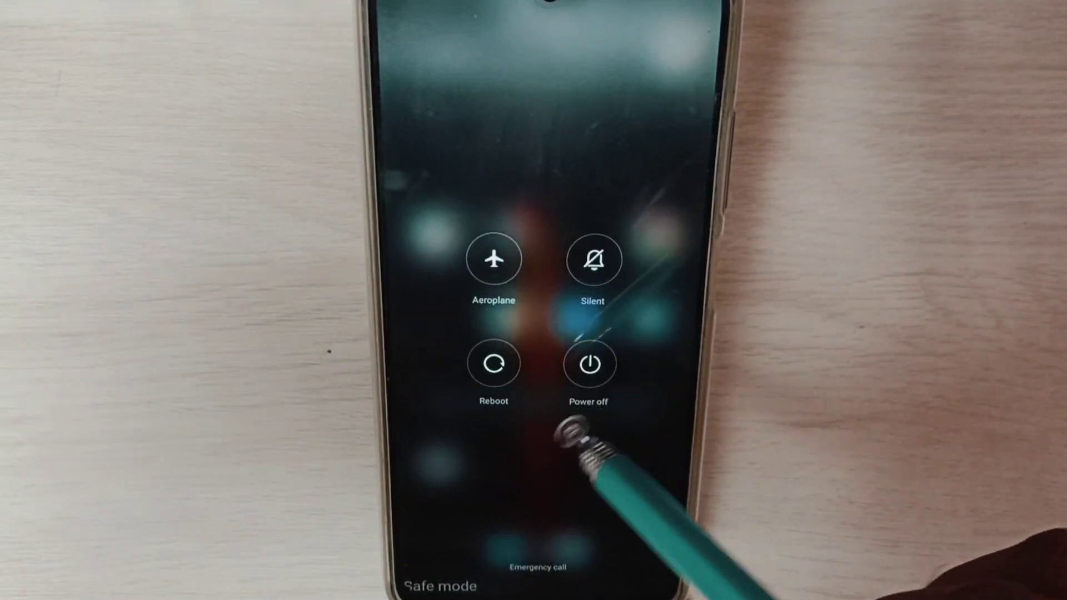
pyautogui.click(494, 363)
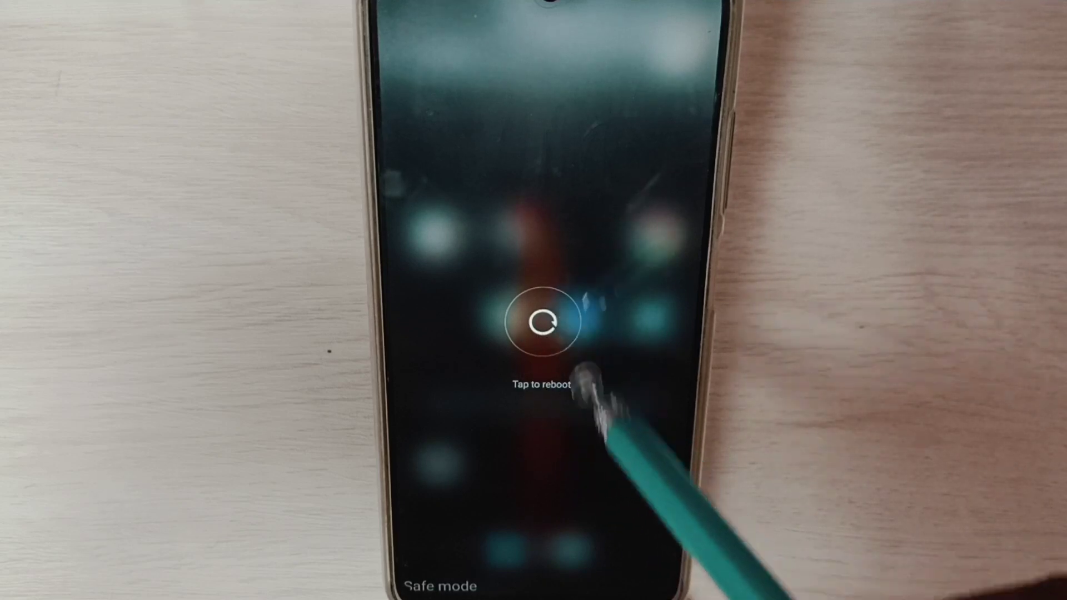
pyautogui.click(579, 522)
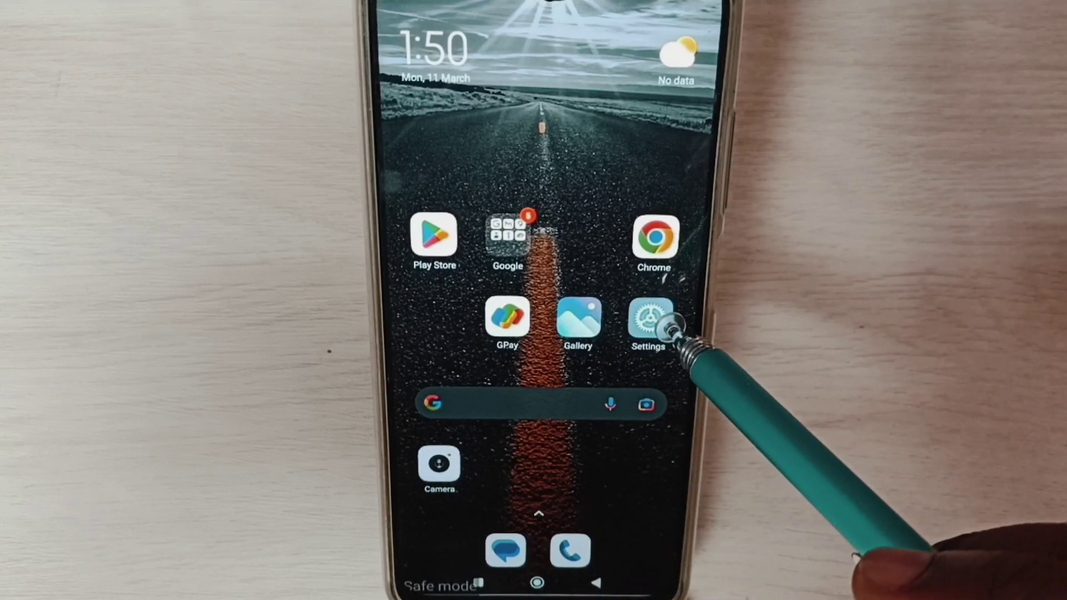
# View Factory reset under About phone, cancel the Erase all data backup prompt, and return
pyautogui.click(658, 325)
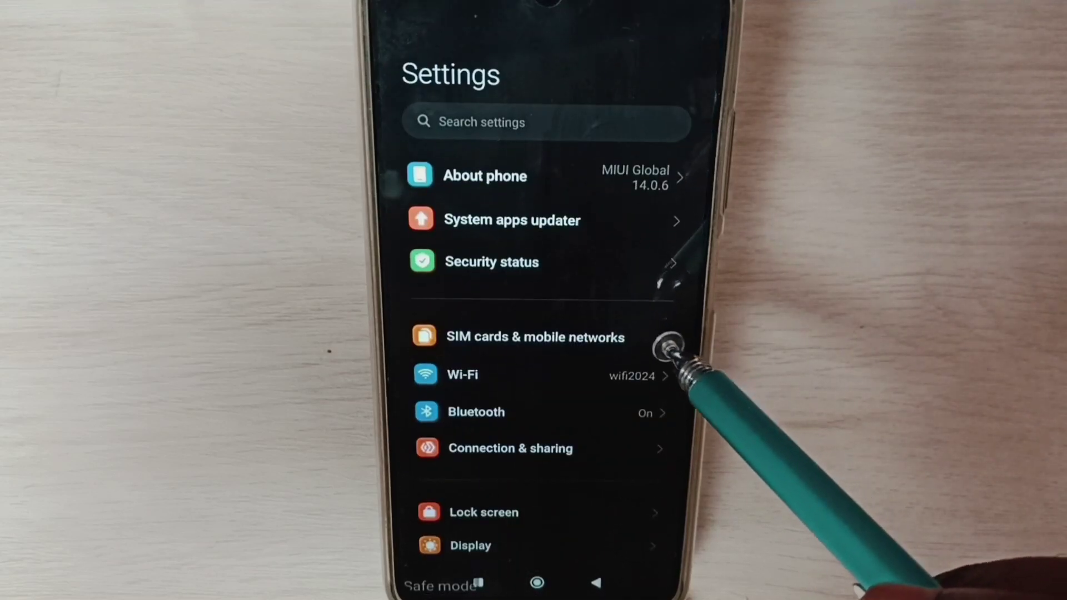
pyautogui.click(565, 182)
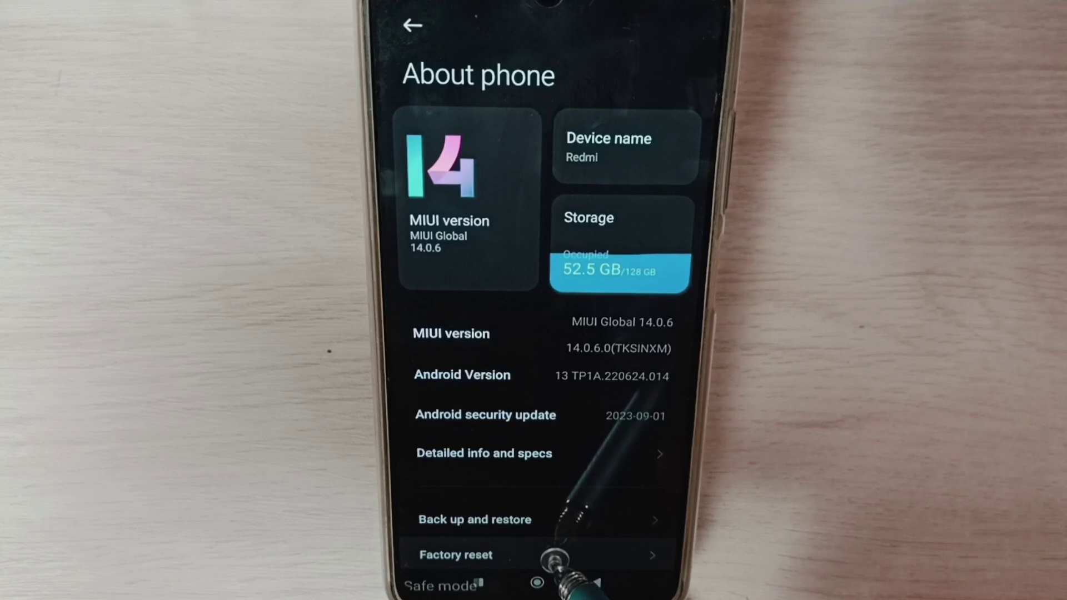
pyautogui.click(554, 557)
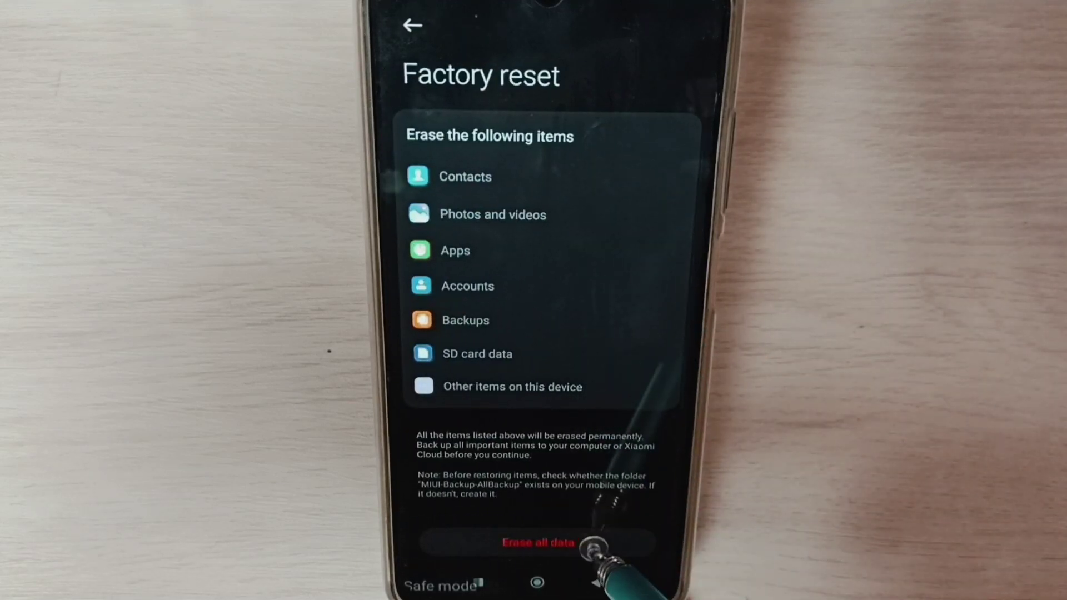
pyautogui.click(592, 544)
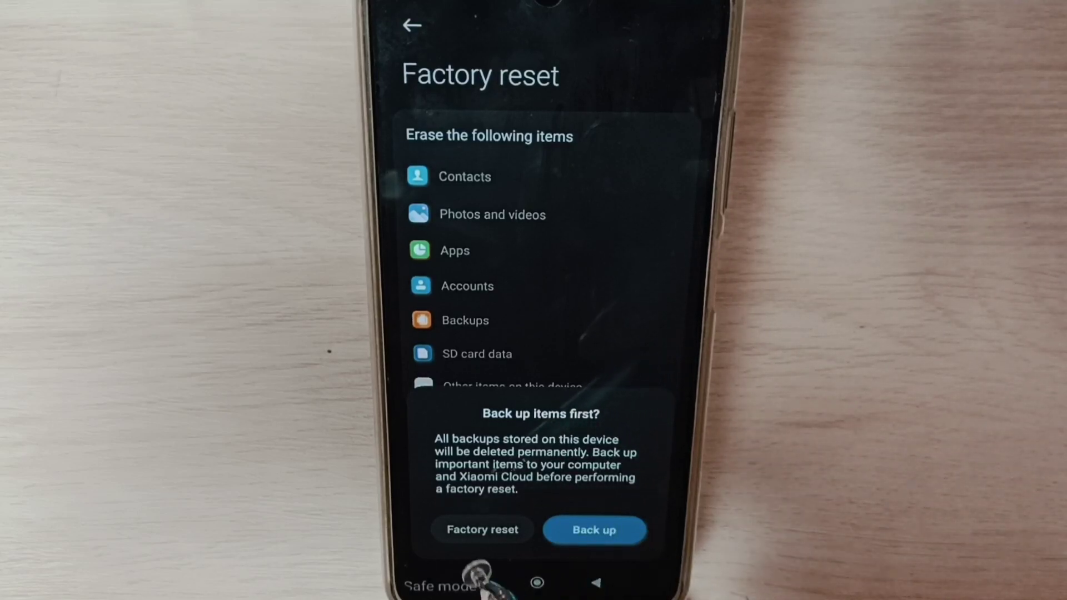
pyautogui.click(596, 584)
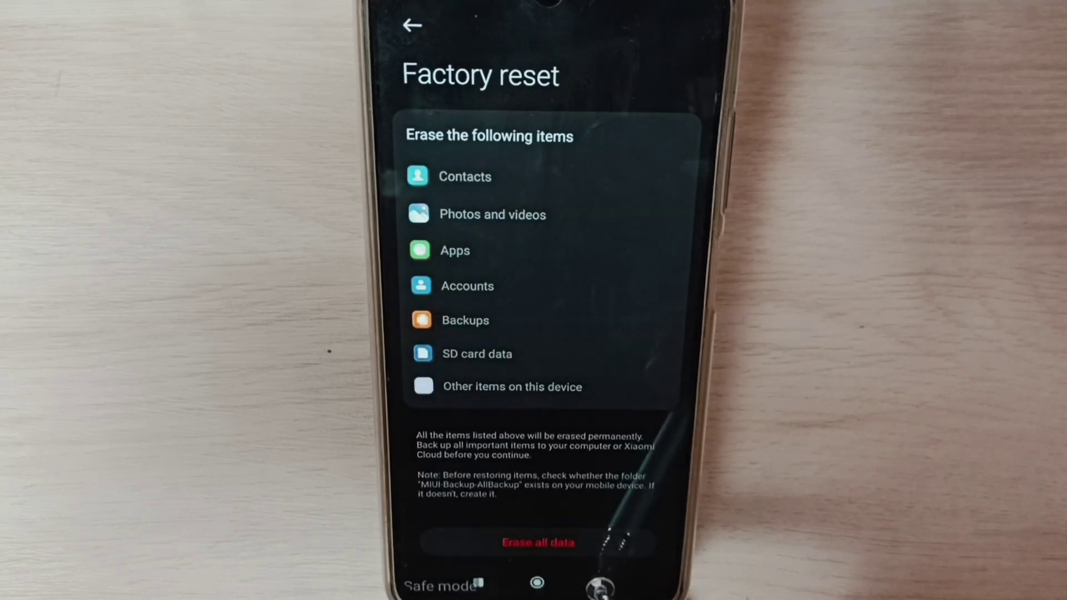
pyautogui.click(596, 583)
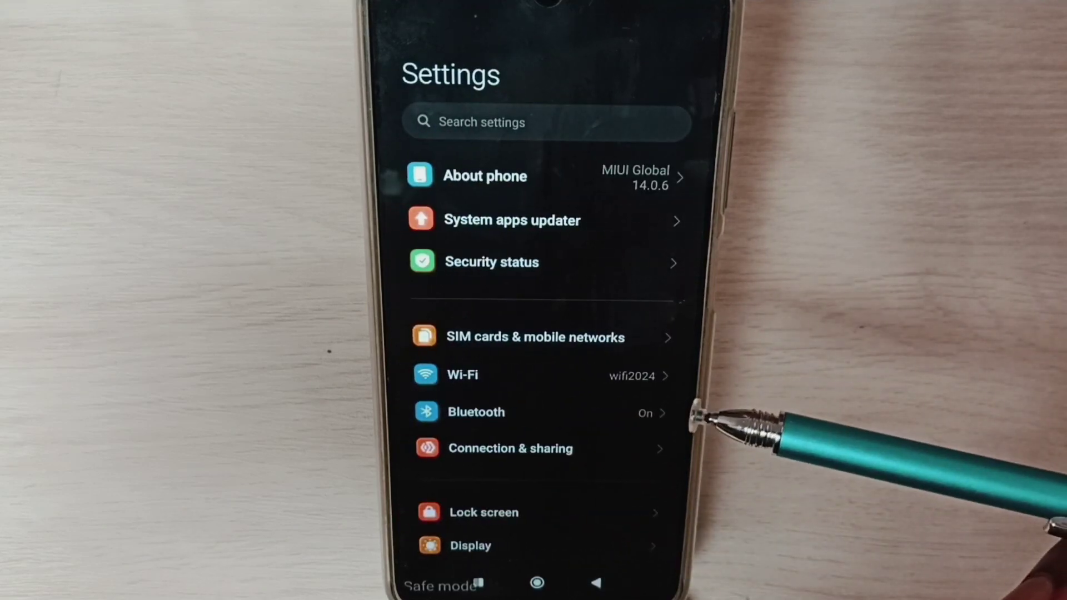